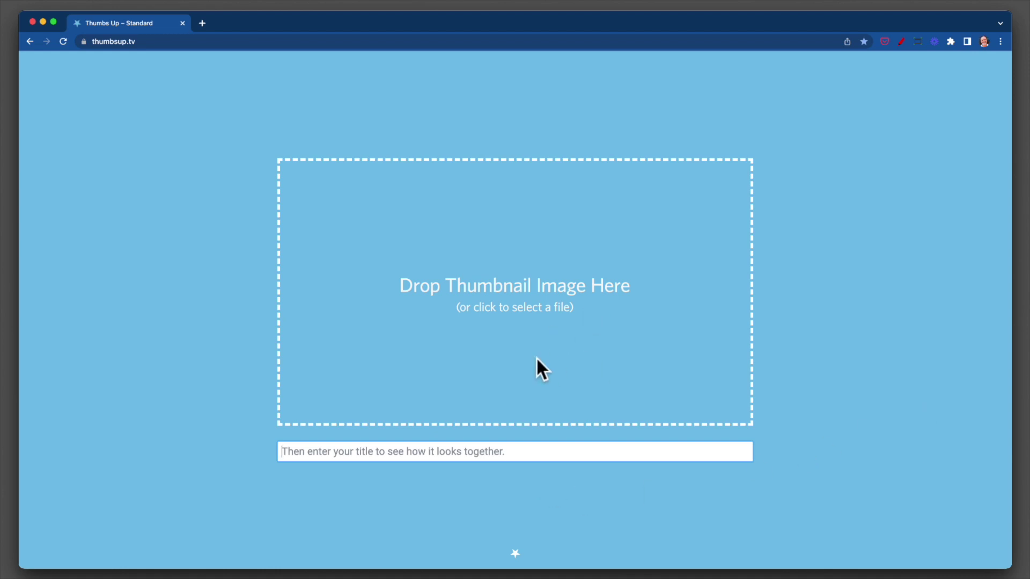
Paste the video title, load the microphone and audio interface thumbnail, and switch previews to dark mode.
text(Best Desktop Audio Setup for All Content Creators)
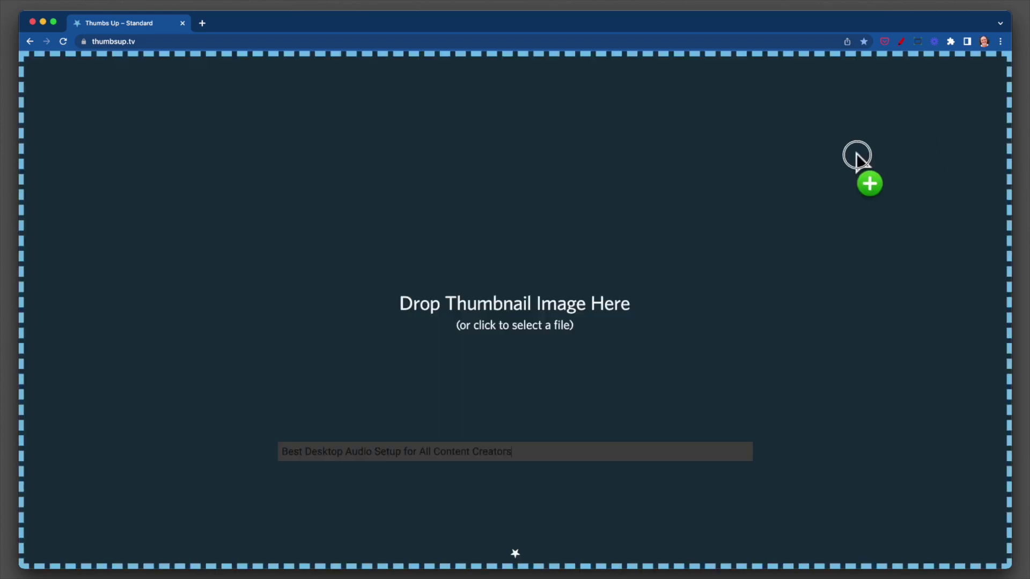
drag(855, 156, 619, 269)
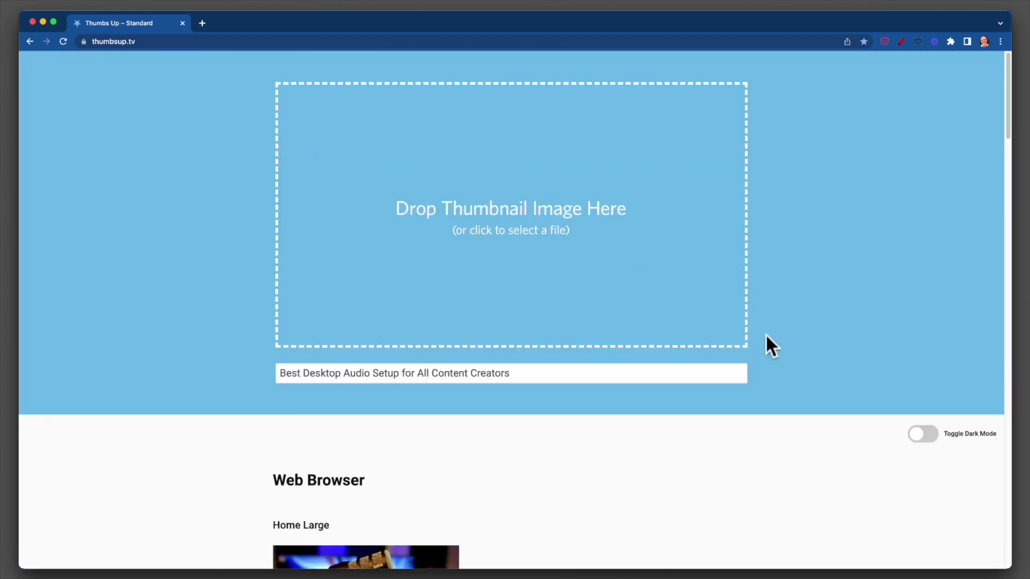
scroll(799, 426, down, 10)
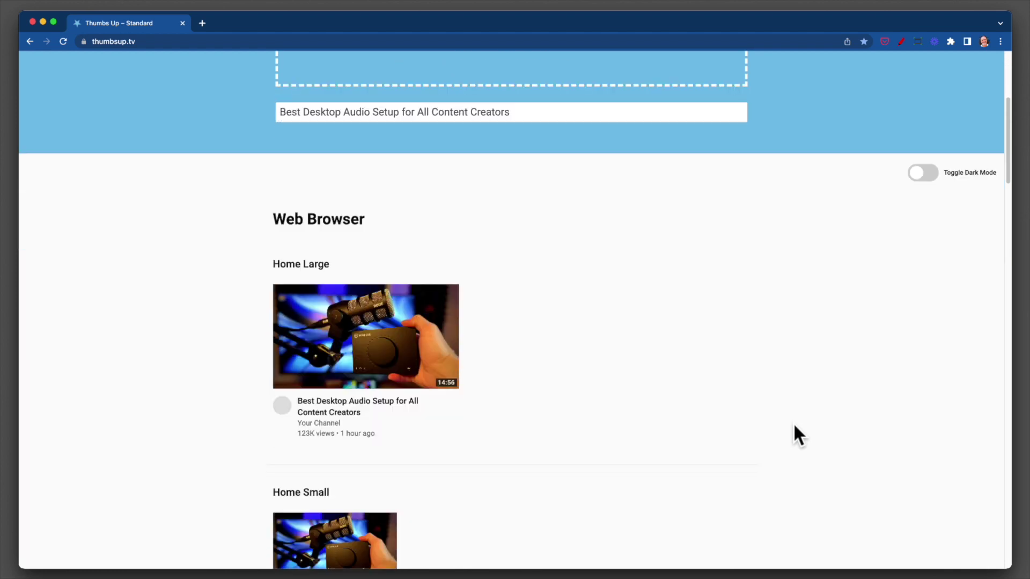
scroll(794, 426, up, 3)
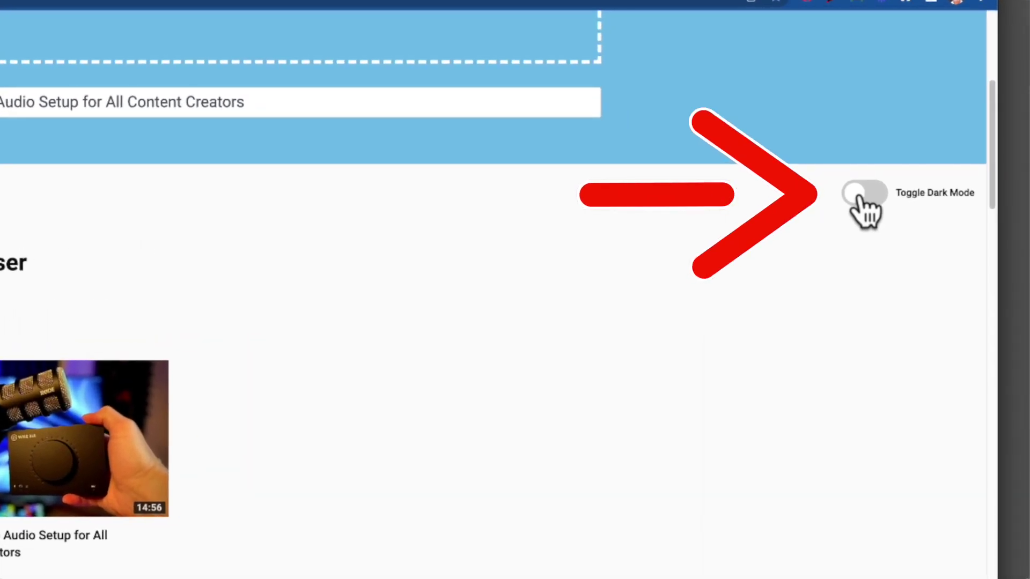
click(860, 197)
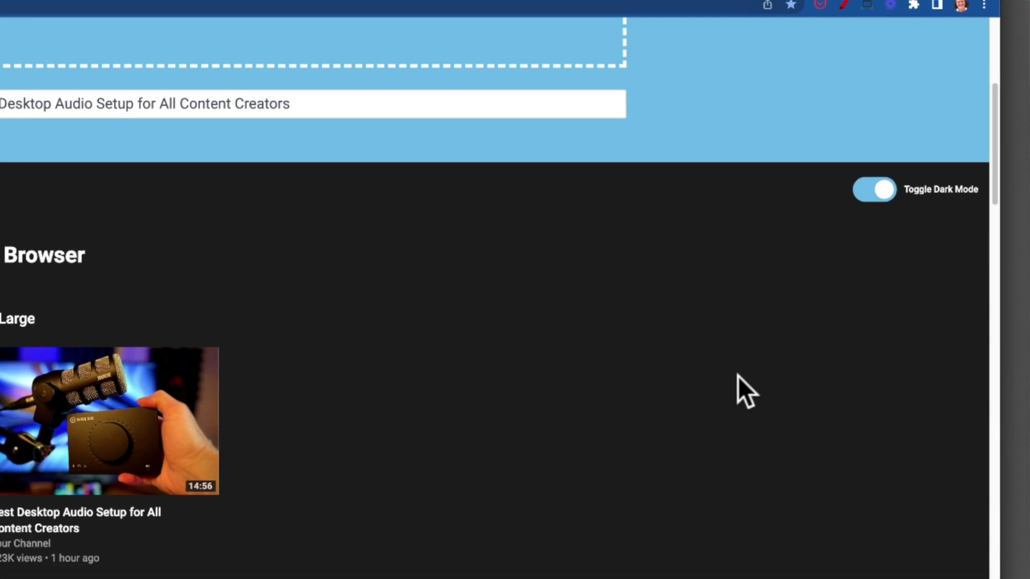
Switch the previews to light mode briefly, then back to dark mode.
scroll(848, 375, down, 3)
scroll(848, 375, up, 2)
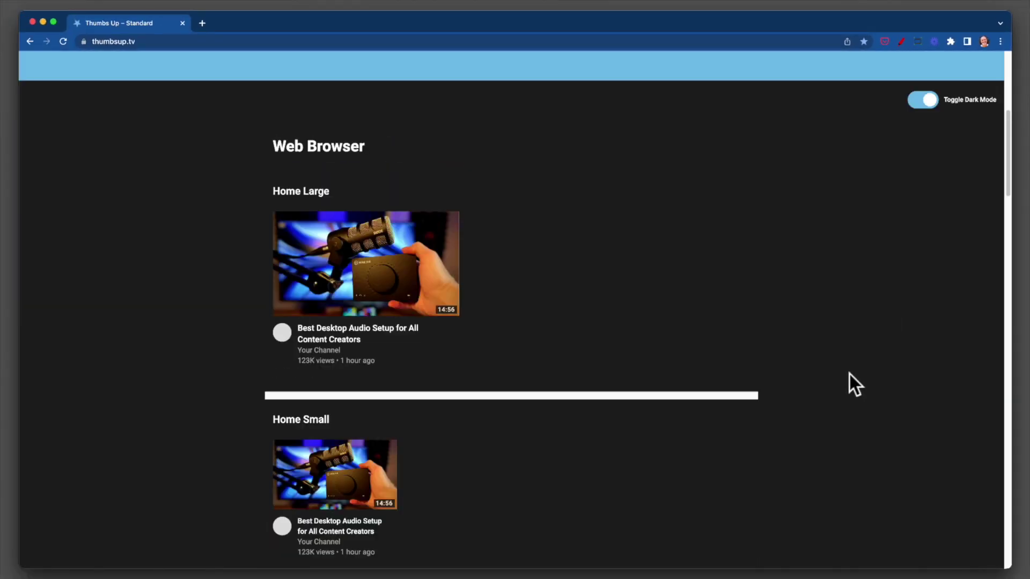
scroll(849, 374, up, 2)
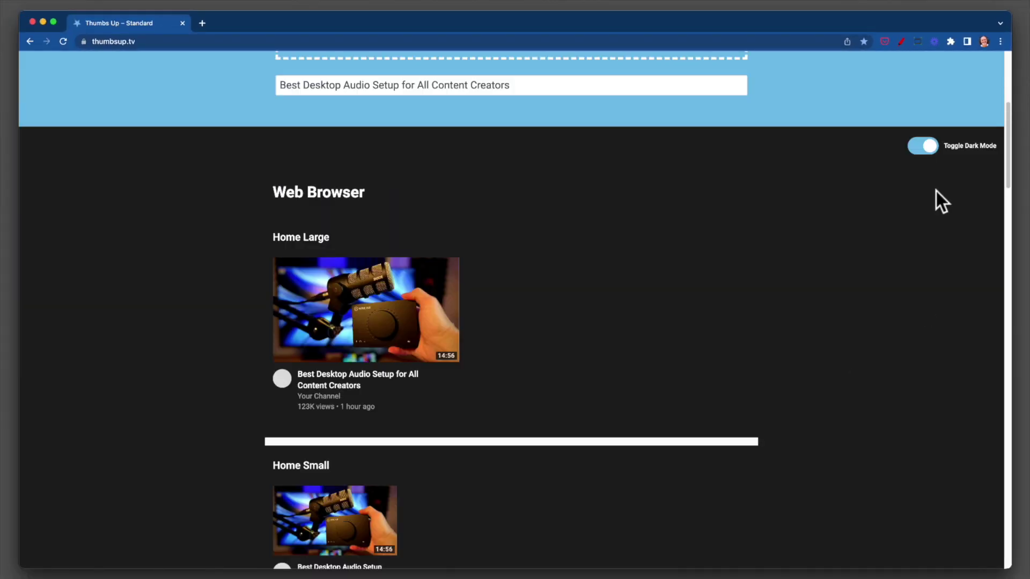
click(929, 149)
click(918, 151)
Scroll through the Watch Later, Mobile, Column and Apple TV previews down to the Original Image.
scroll(844, 407, down, 2)
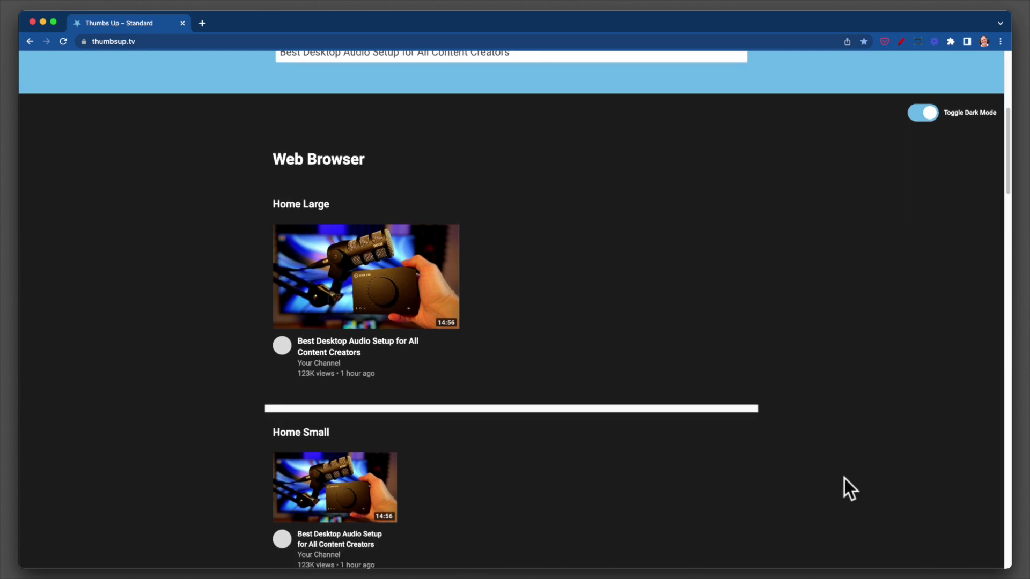
scroll(844, 470, down, 1)
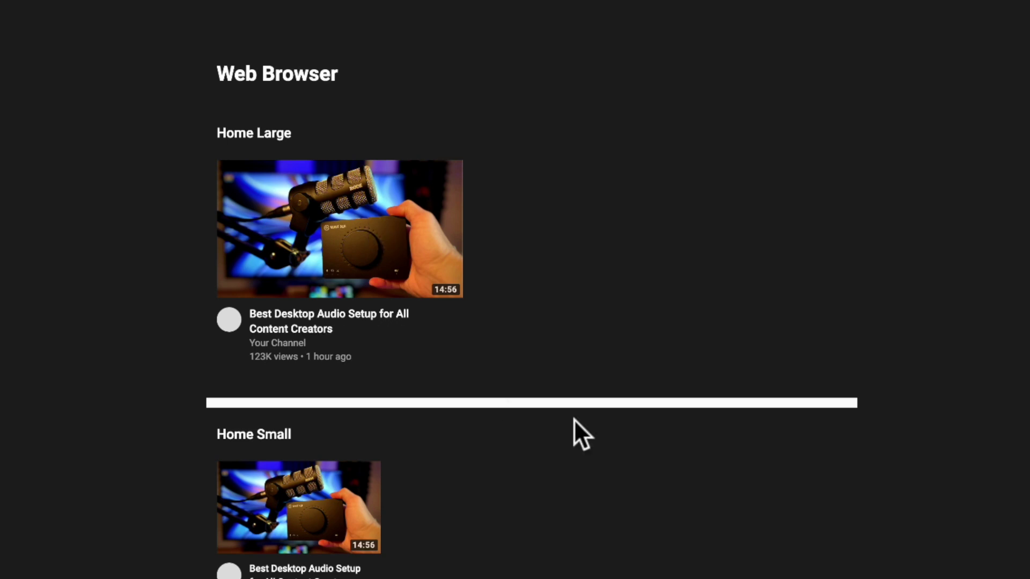
scroll(682, 450, down, 7)
scroll(532, 290, down, 1)
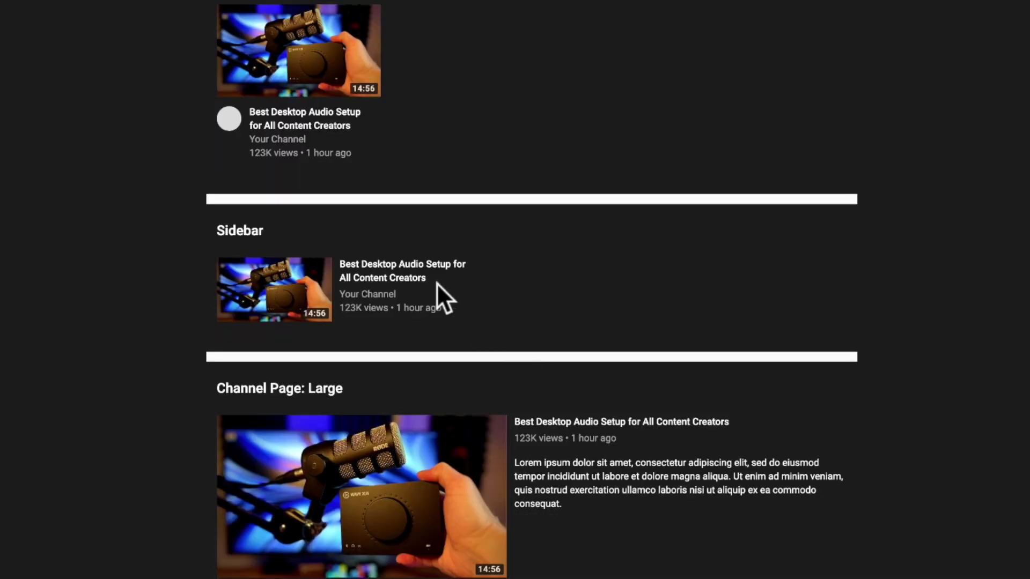
scroll(858, 448, down, 3)
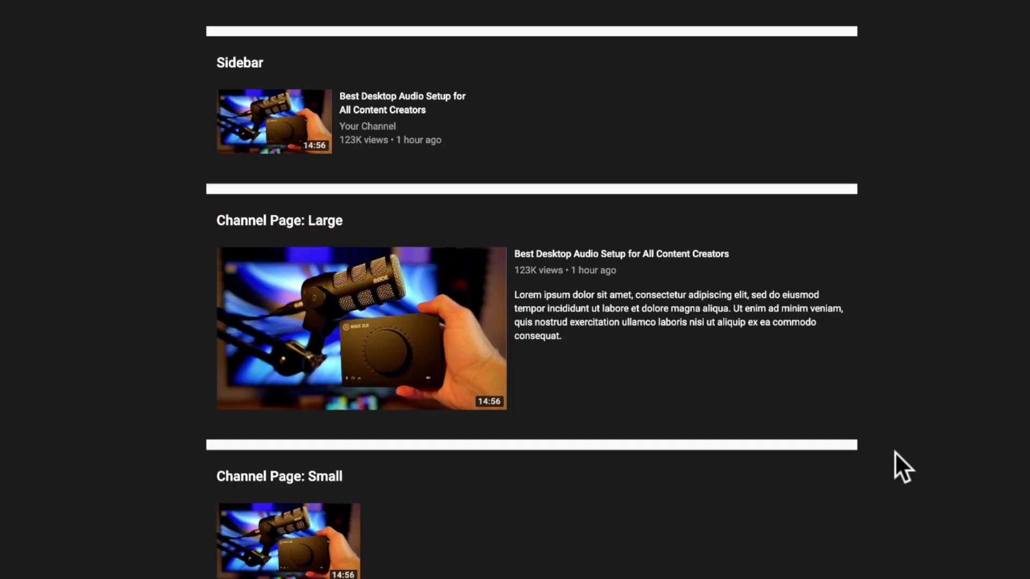
scroll(899, 457, down, 4)
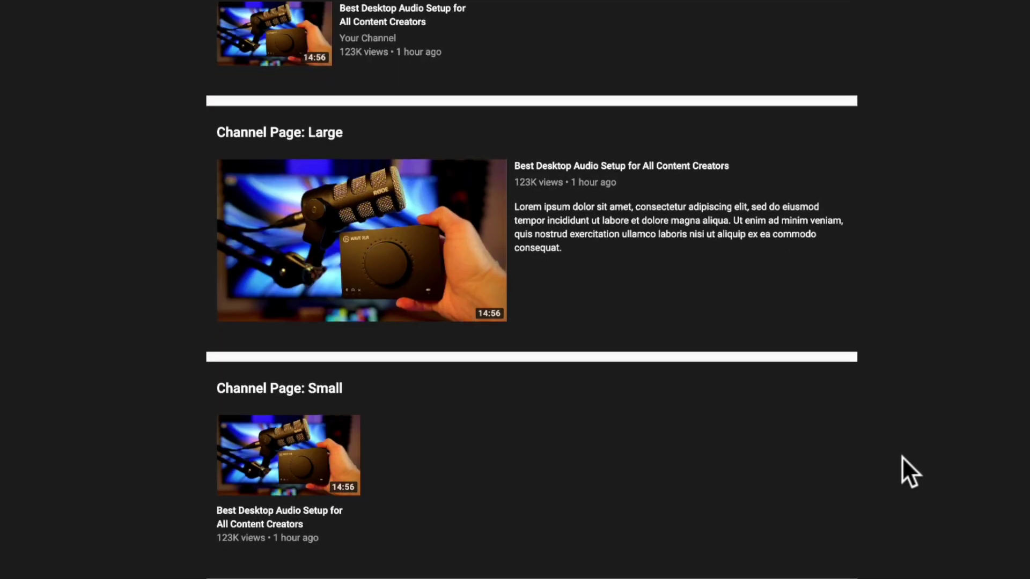
scroll(910, 471, down, 2)
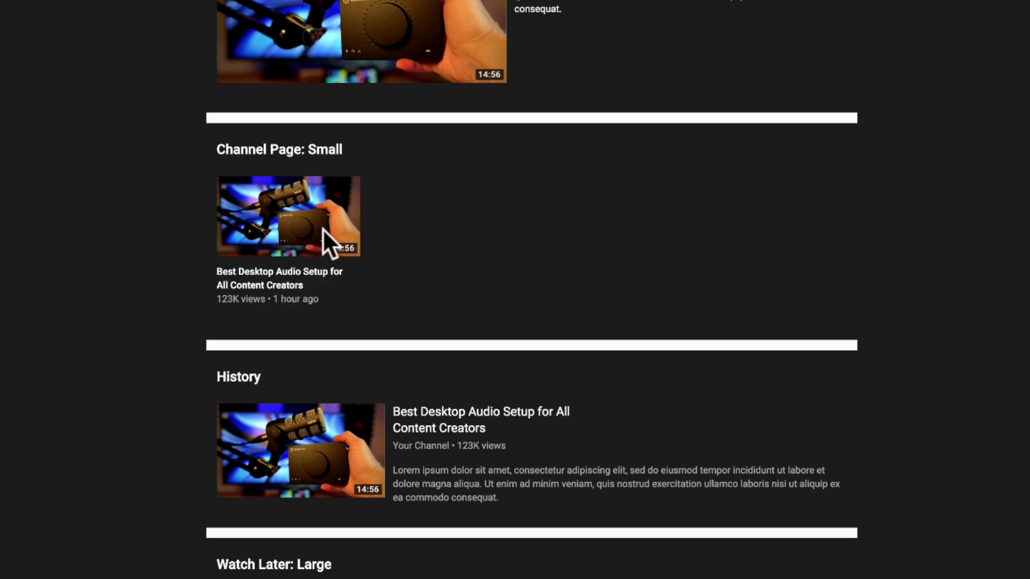
scroll(880, 423, down, 3)
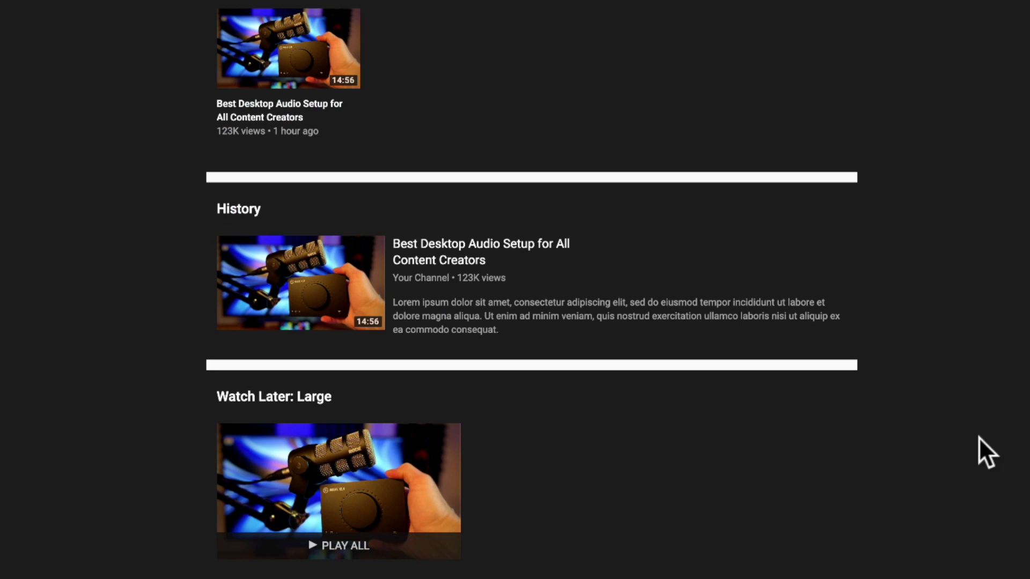
scroll(979, 434, down, 2)
scroll(980, 435, down, 5)
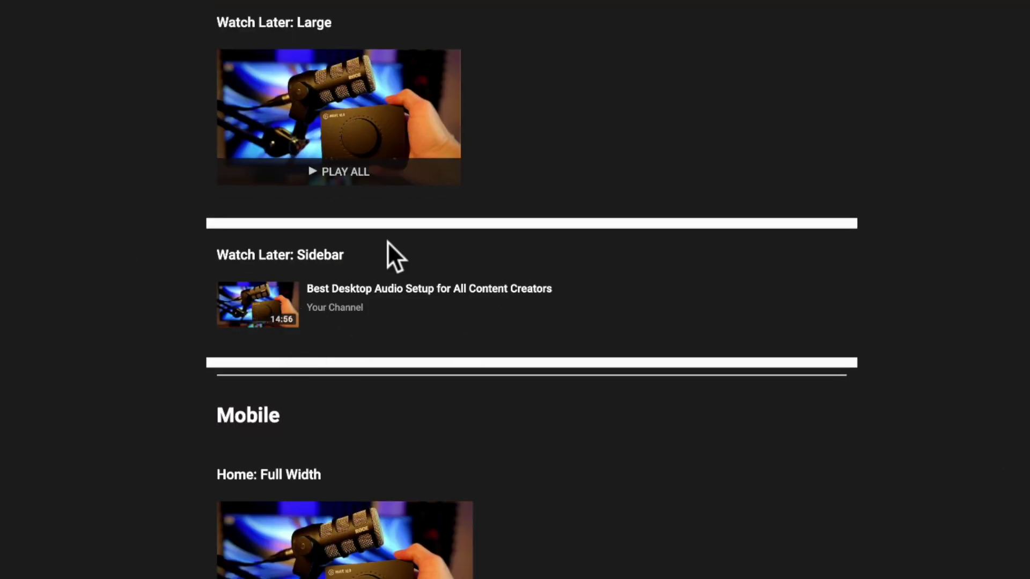
scroll(733, 447, down, 4)
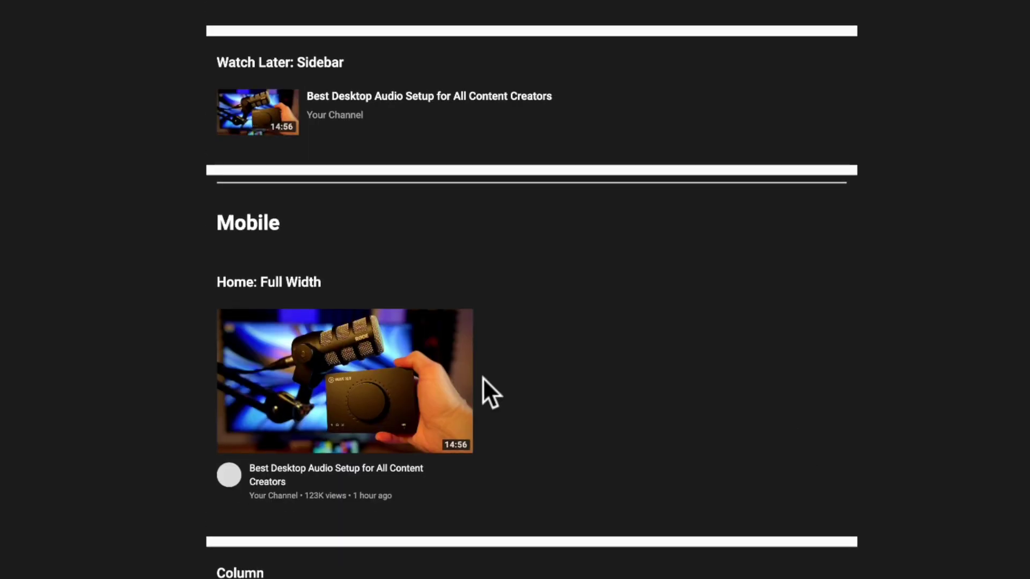
scroll(611, 397, down, 1)
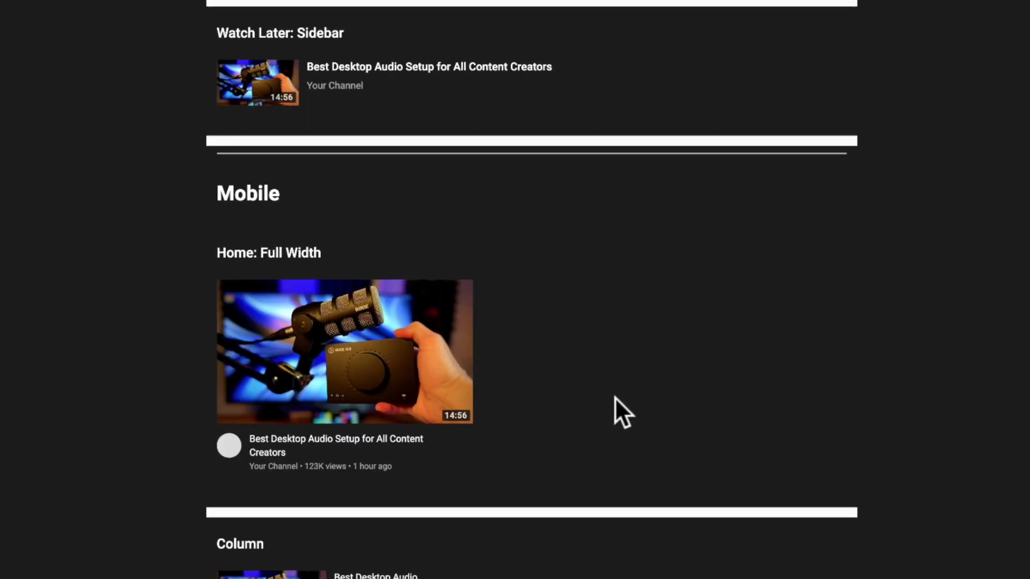
scroll(873, 435, down, 4)
scroll(873, 436, down, 9)
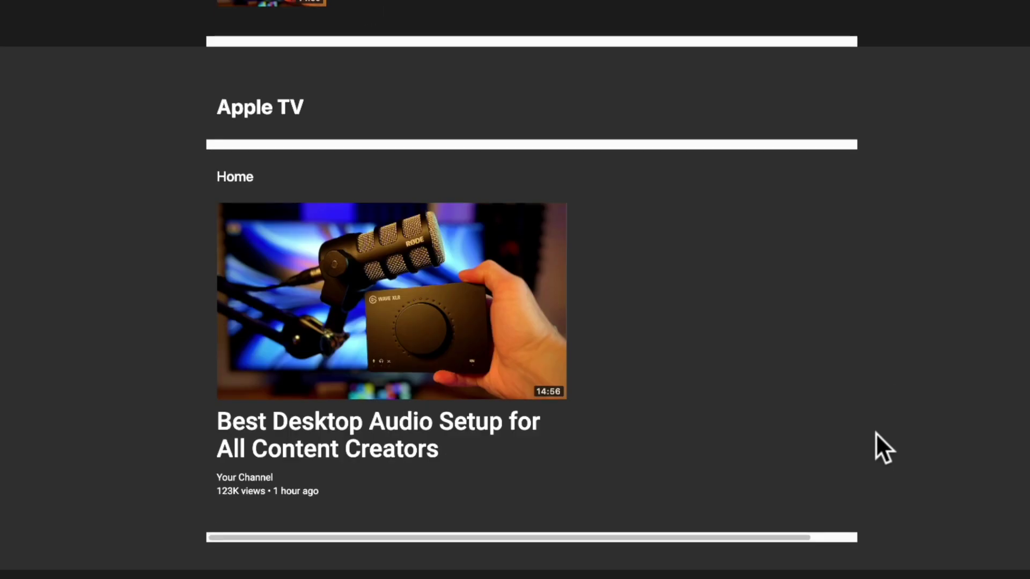
scroll(876, 432, down, 8)
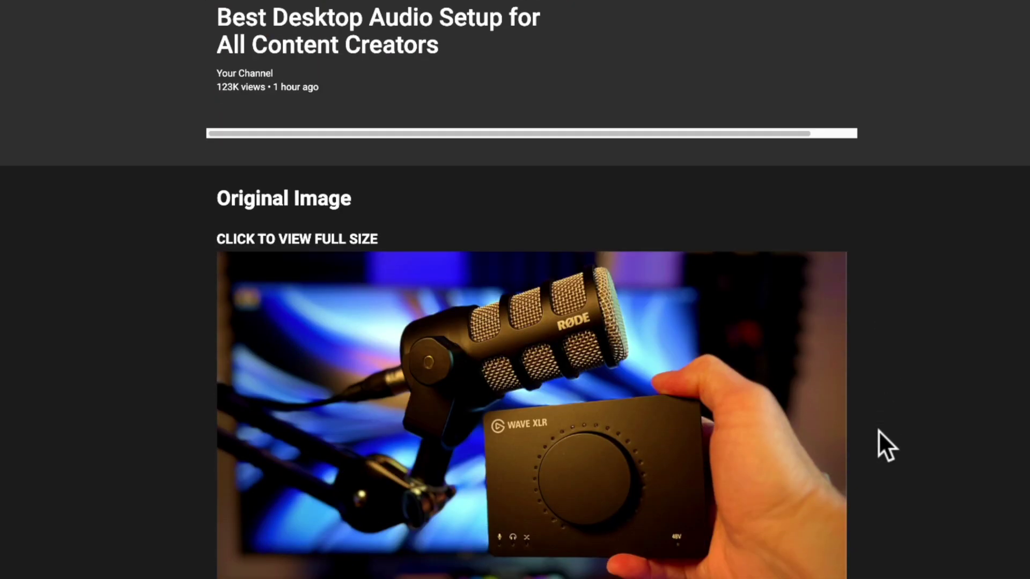
scroll(877, 430, down, 1)
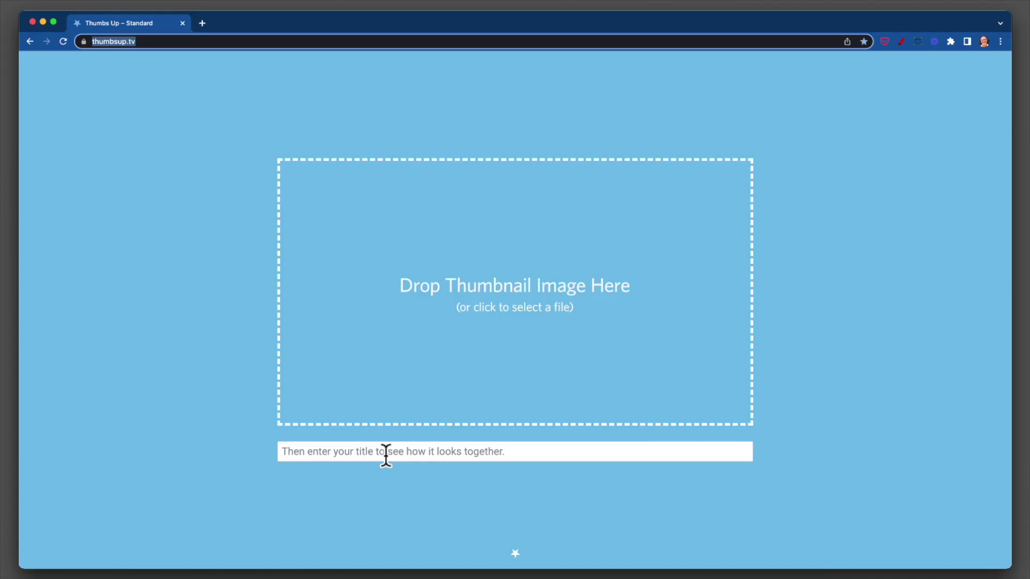
Paste the title 'Final Cut Pro Just Made It EASY To Edit YouTube Shorts' and load the Super Easy Tips thumbnail.
click(385, 453)
text(Final Cut Pro Just Made It EASY To Edit YouTube Shorts)
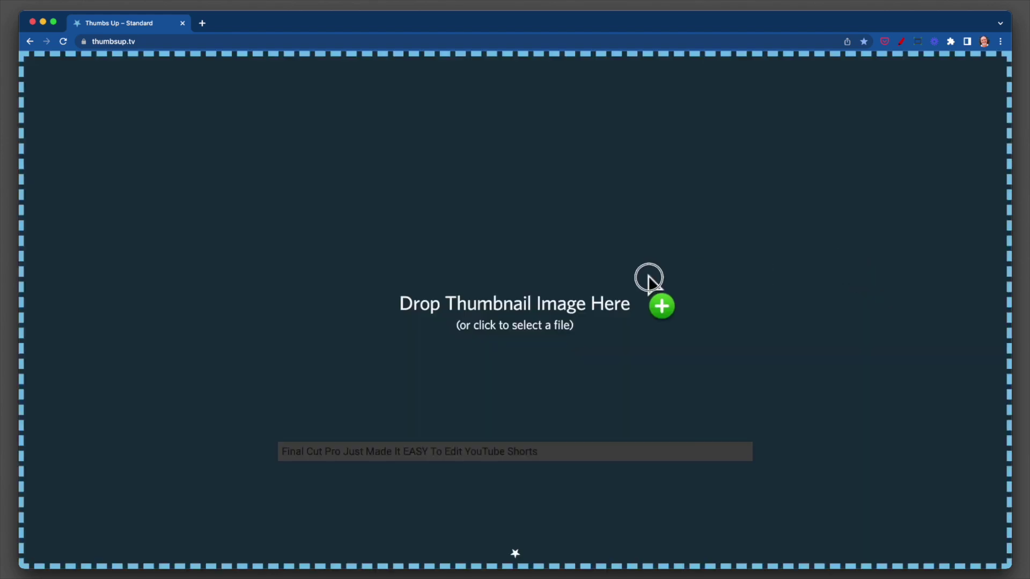
drag(649, 276, 598, 294)
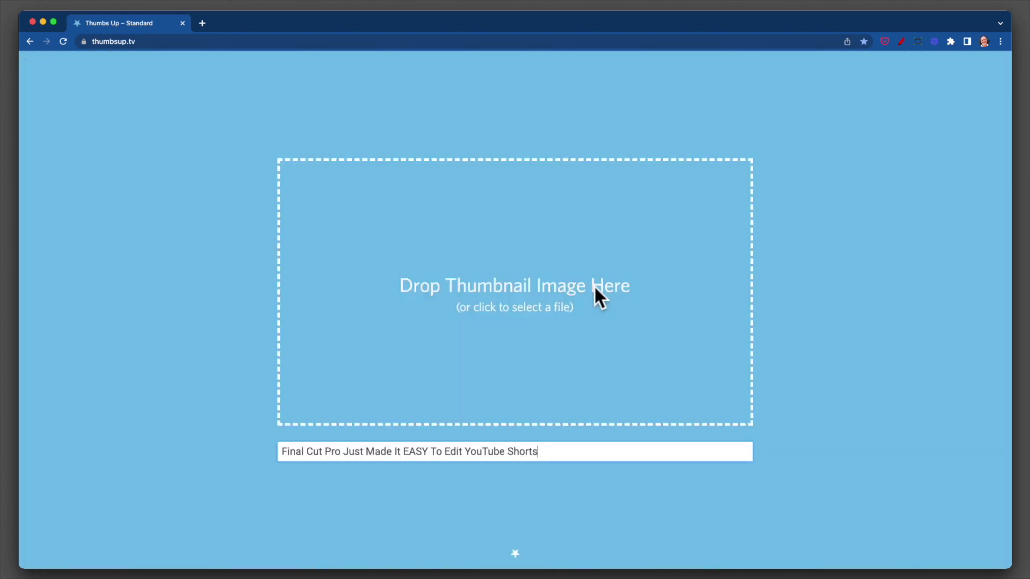
scroll(715, 310, down, 2)
scroll(792, 492, down, 5)
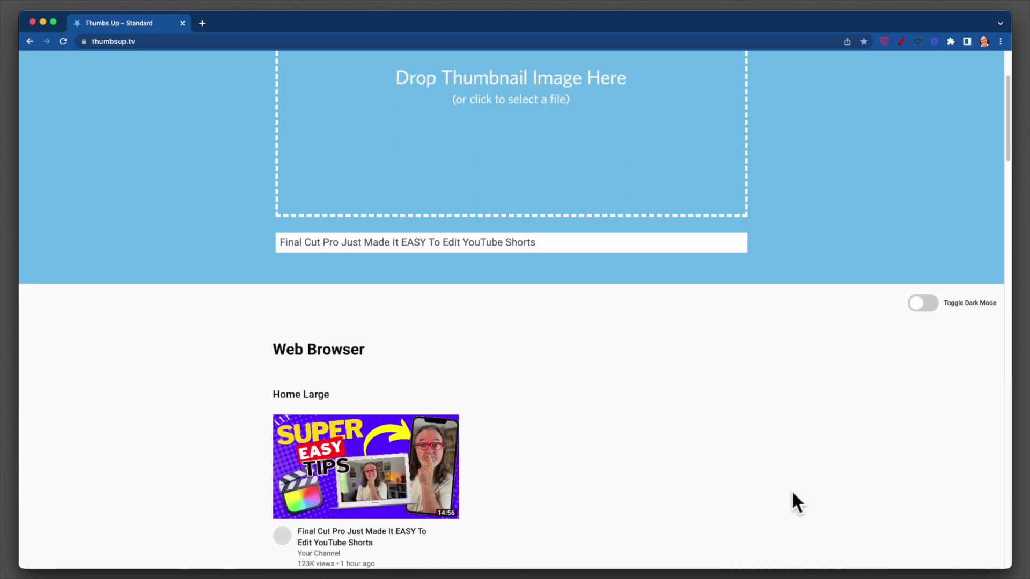
scroll(793, 502, down, 2)
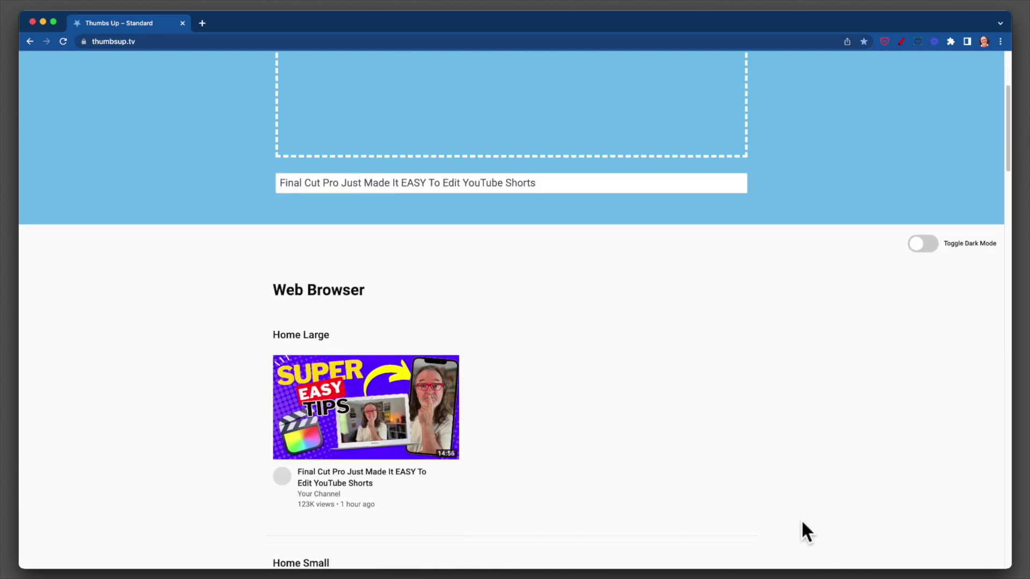
scroll(789, 429, down, 5)
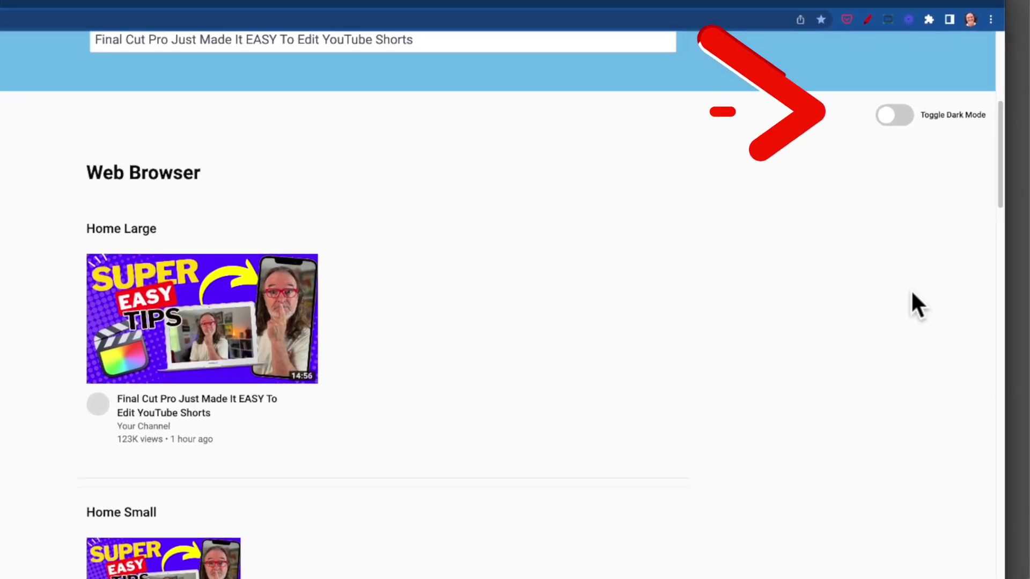
Turn on dark mode for the Final Cut Pro thumbnail previews.
click(892, 117)
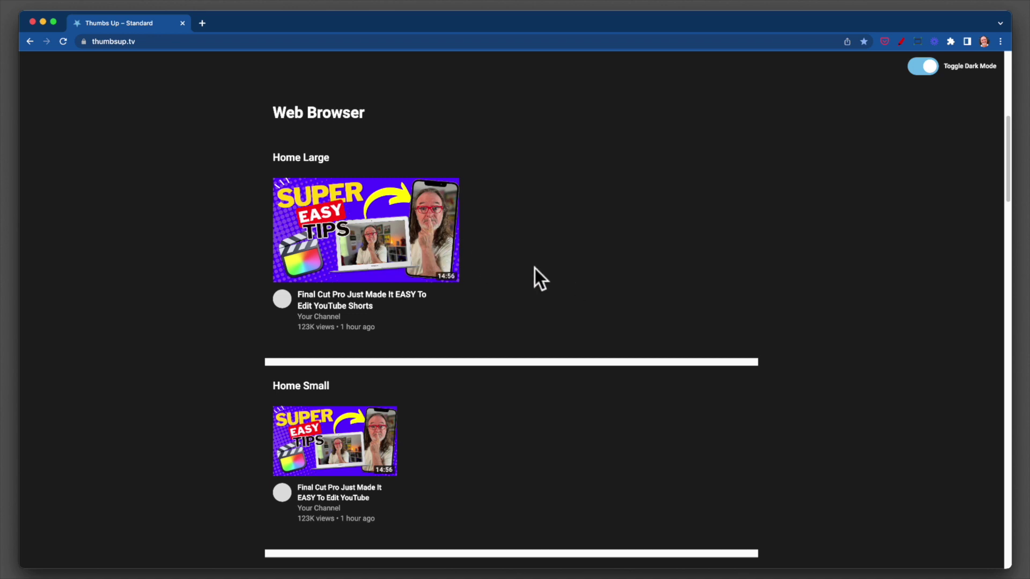
scroll(535, 268, down, 3)
scroll(626, 322, up, 5)
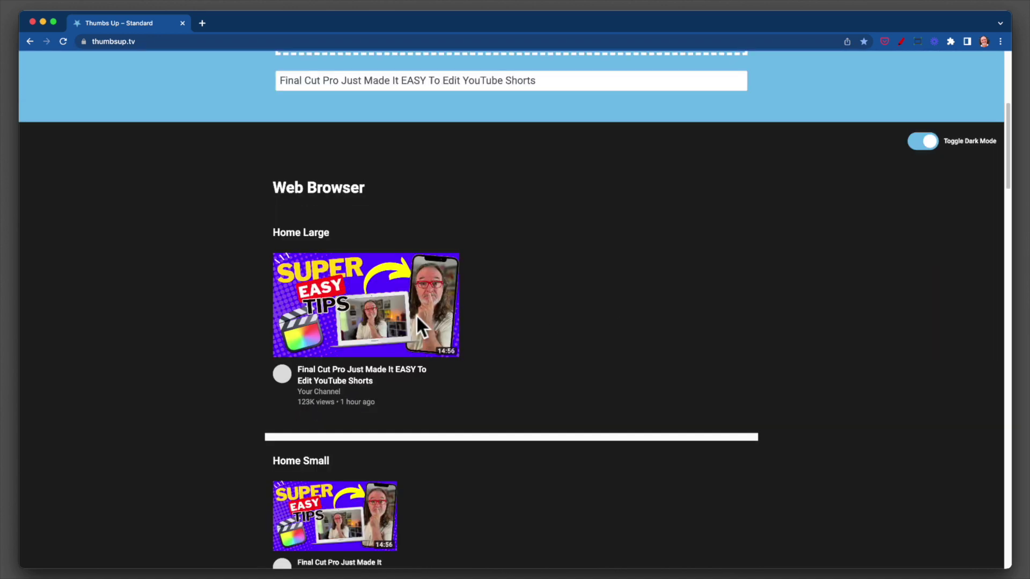
Scroll through the Watch Later, Mobile, Column and Apple TV previews to the original image.
scroll(484, 391, down, 5)
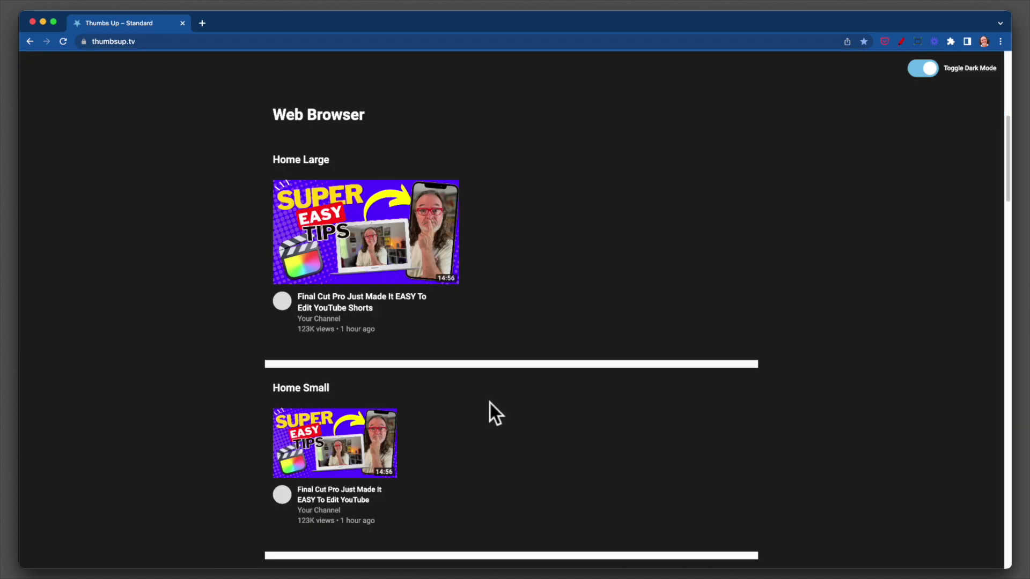
scroll(440, 413, down, 3)
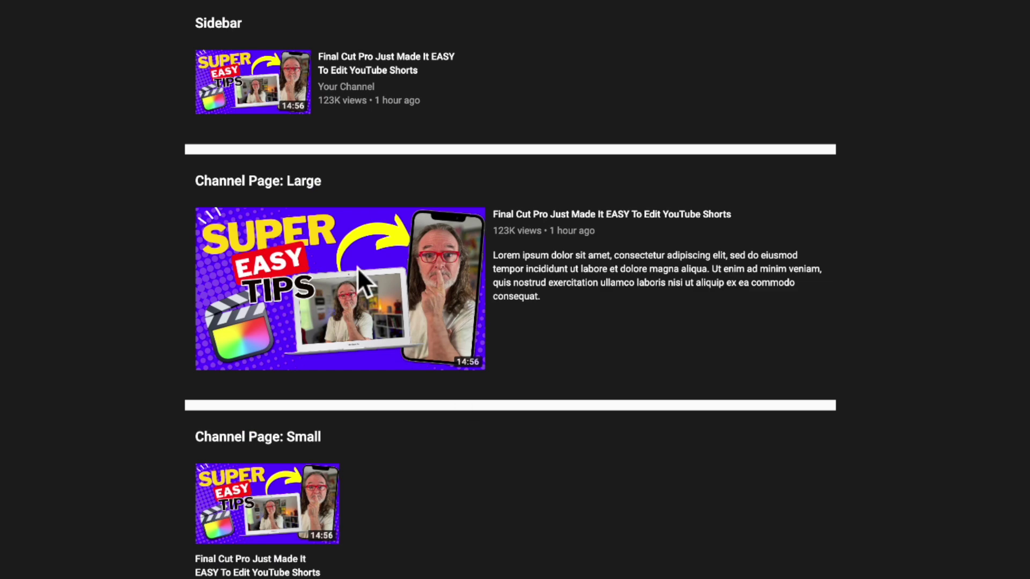
scroll(548, 419, down, 6)
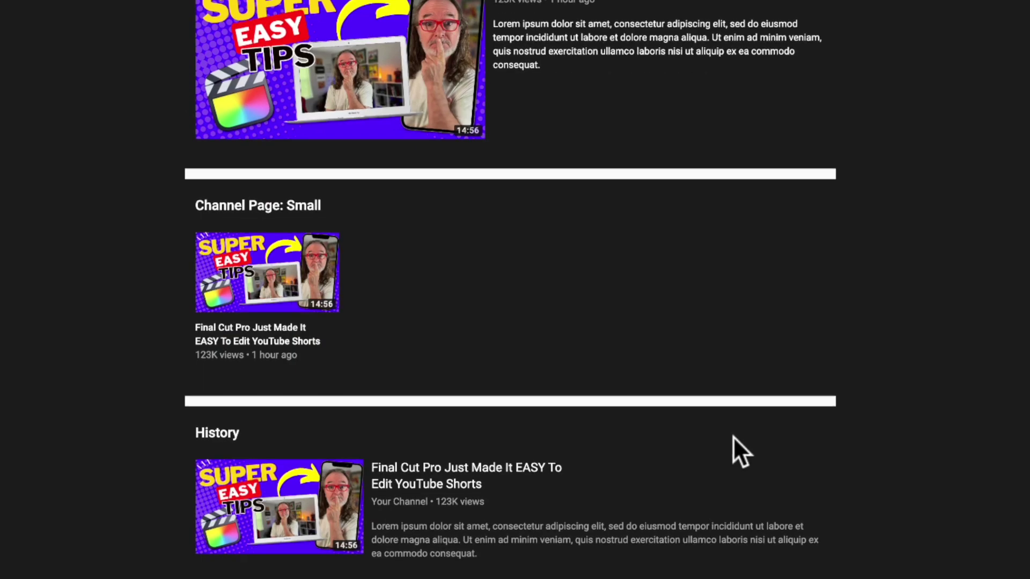
scroll(835, 454, down, 5)
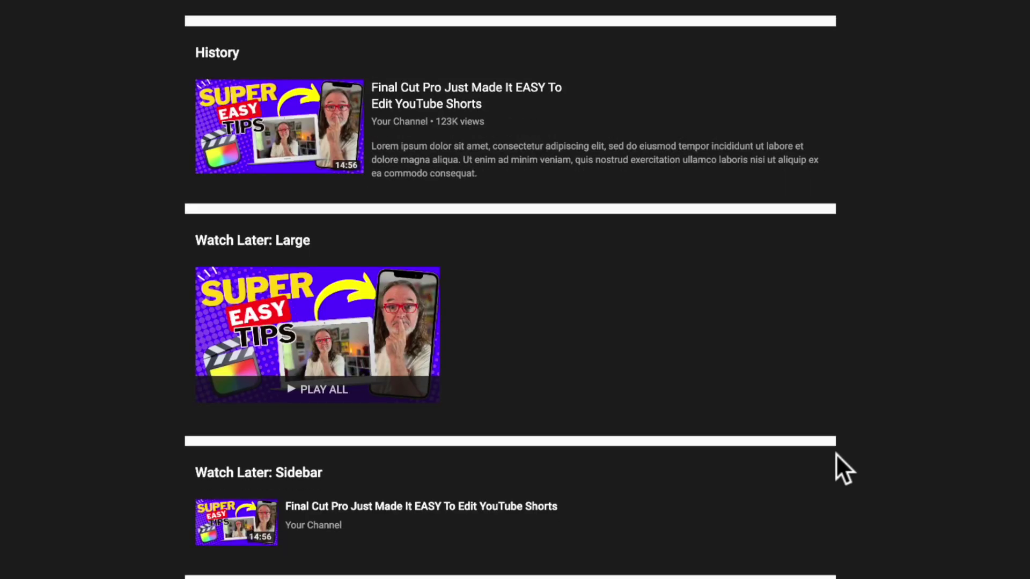
scroll(662, 315, down, 5)
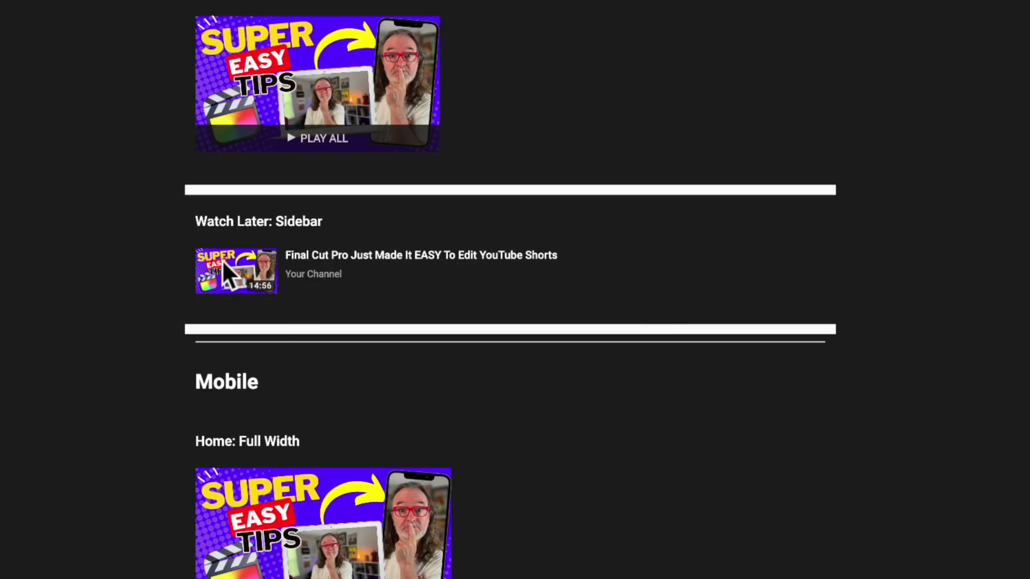
scroll(708, 374, down, 6)
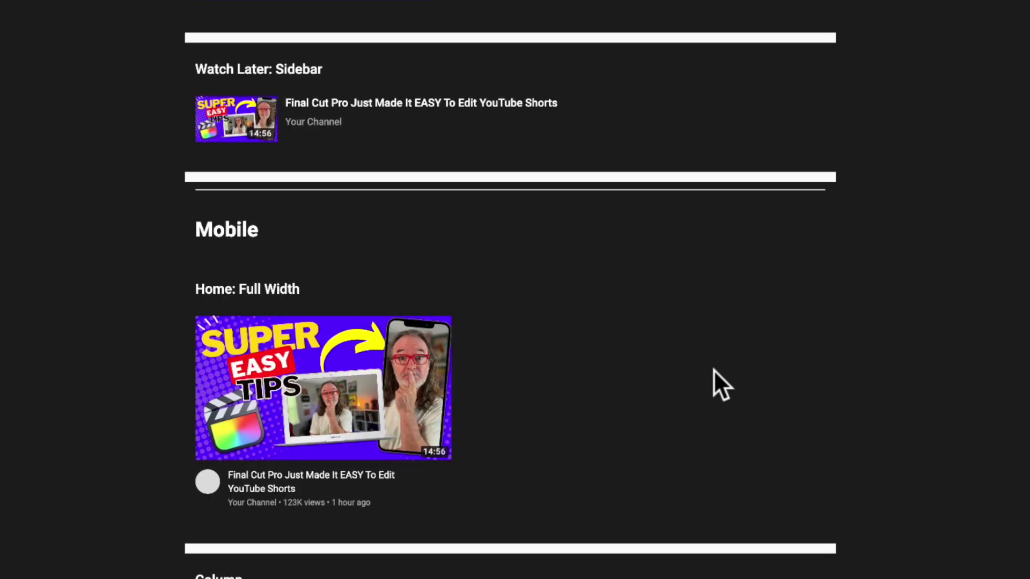
scroll(908, 375, down, 9)
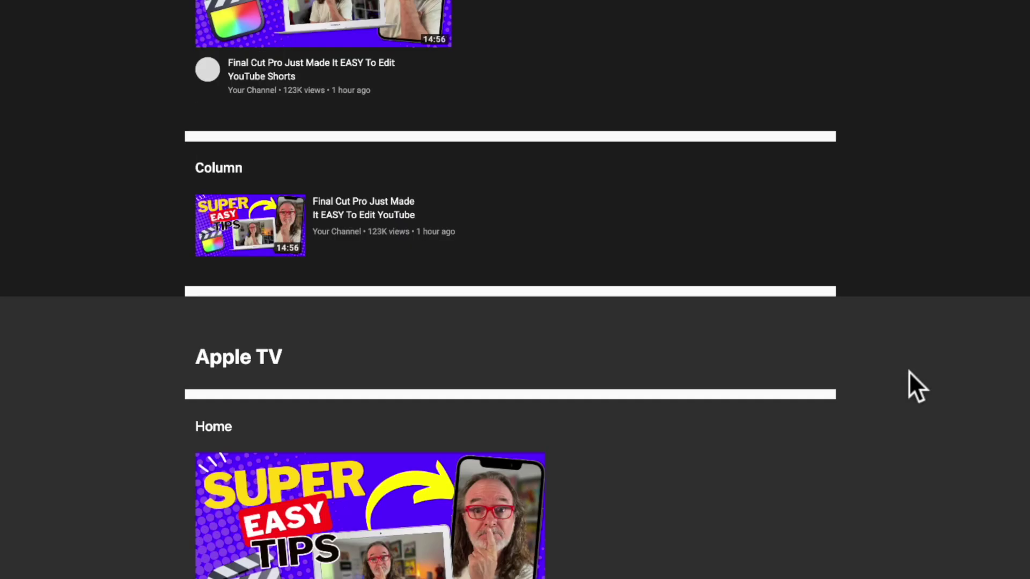
scroll(919, 375, down, 11)
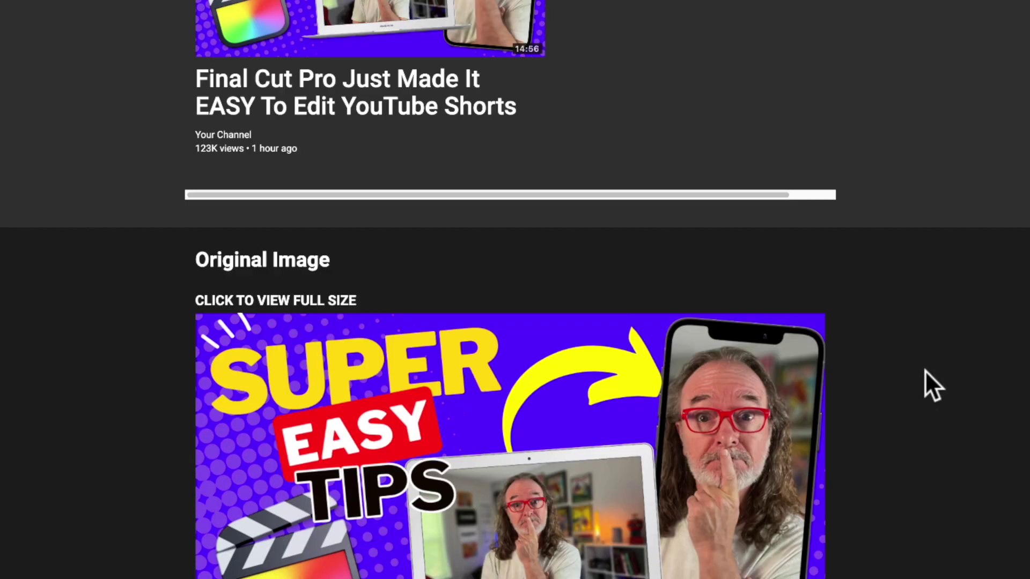